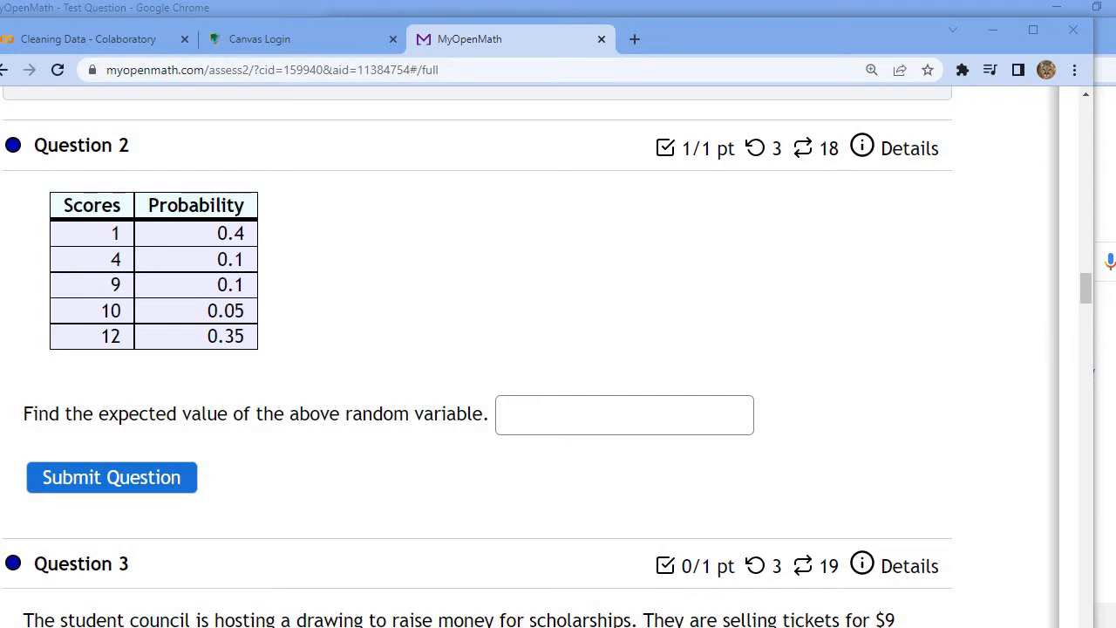
Step: Switch to the Google browser window, open Google Sheets and create a blank spreadsheet
key(alt+Tab)
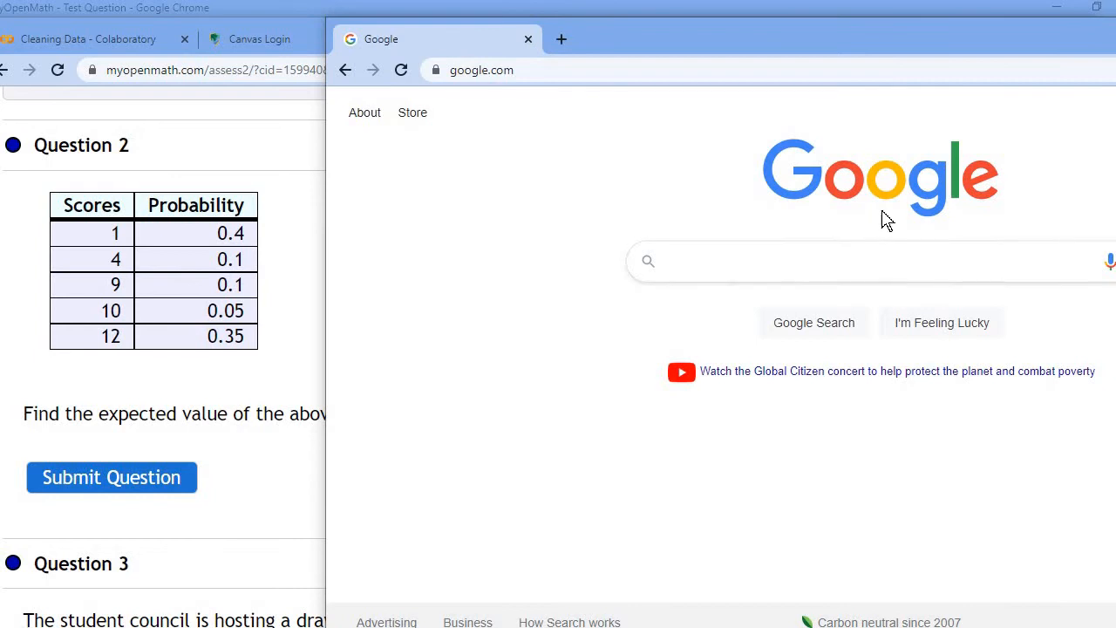
drag(828, 56, 552, 47)
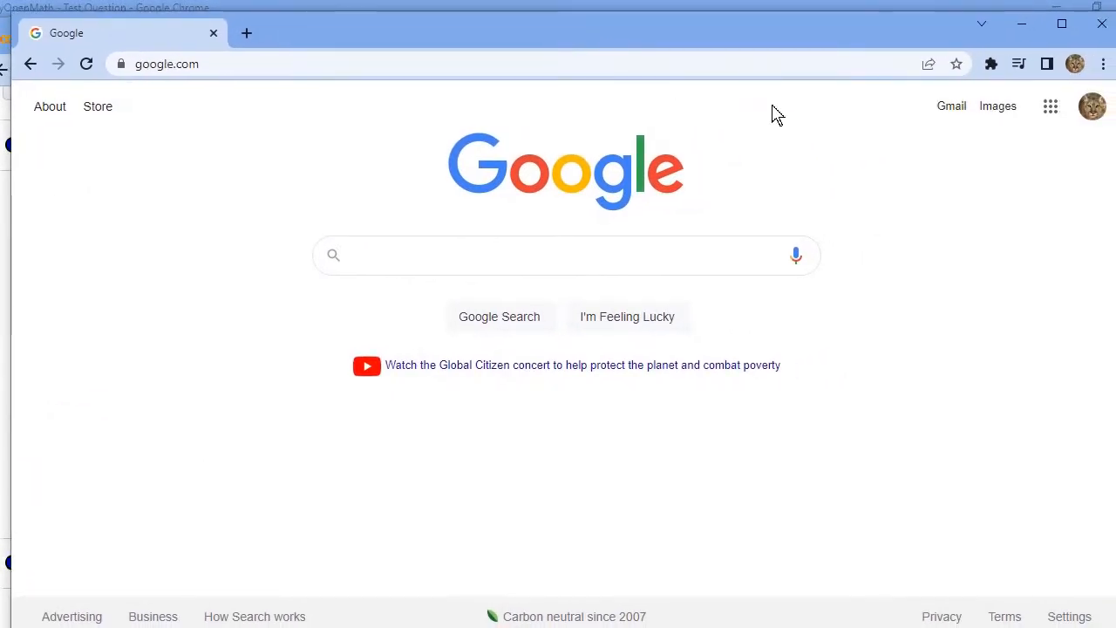
click(1047, 116)
scroll(1046, 253, down, 4)
click(1045, 370)
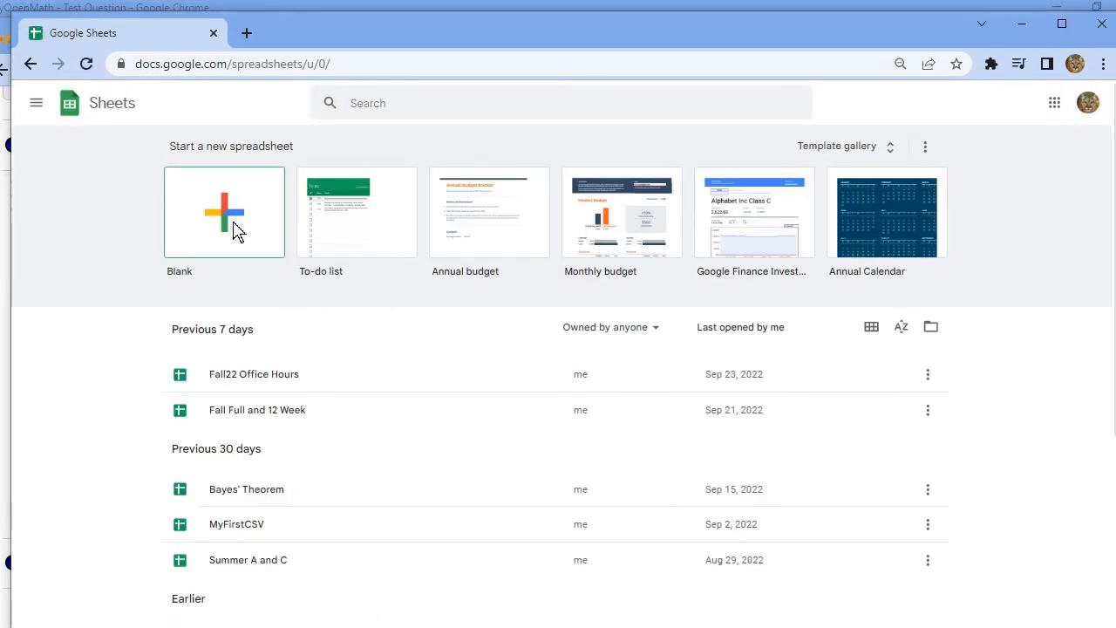
click(239, 229)
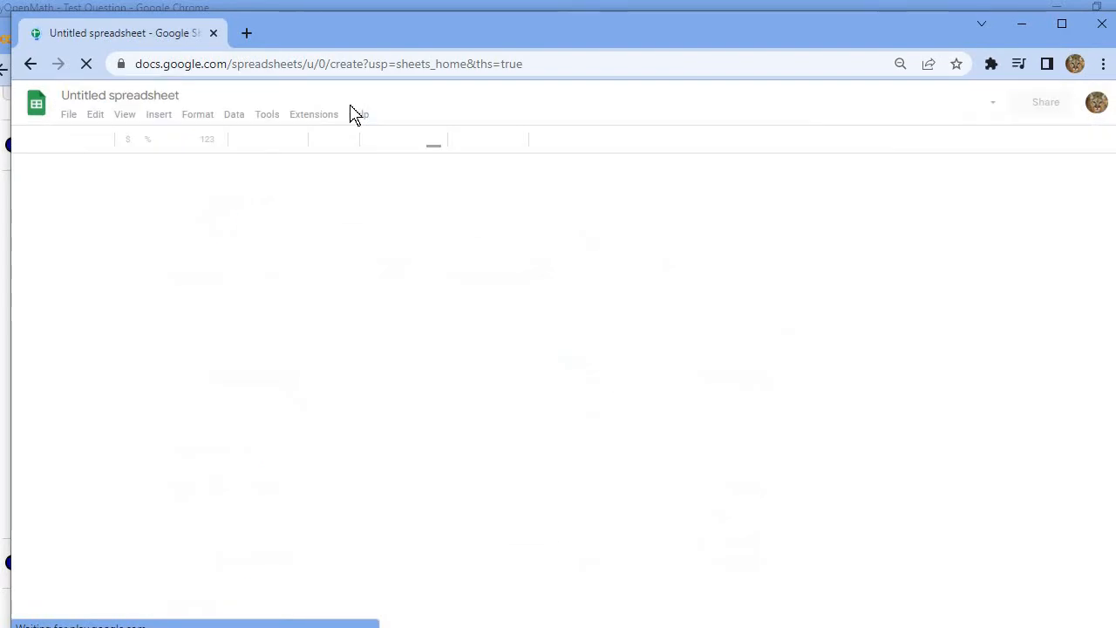
Step: Move the spreadsheet window beside the Question 2 table and set the sheet zoom to 200%
drag(323, 43, 638, 49)
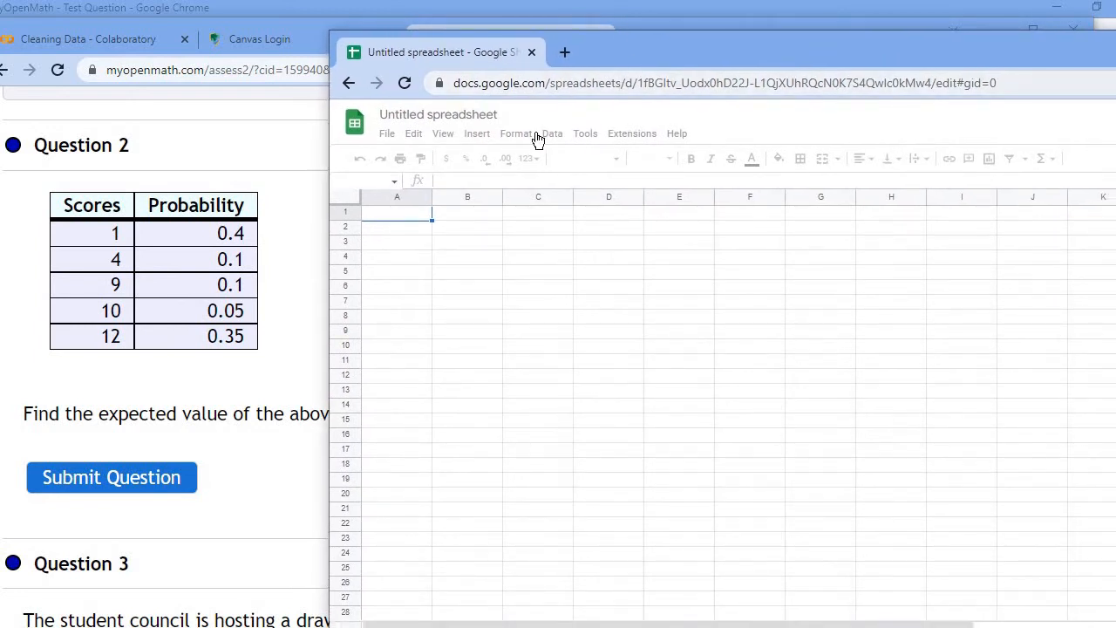
click(446, 138)
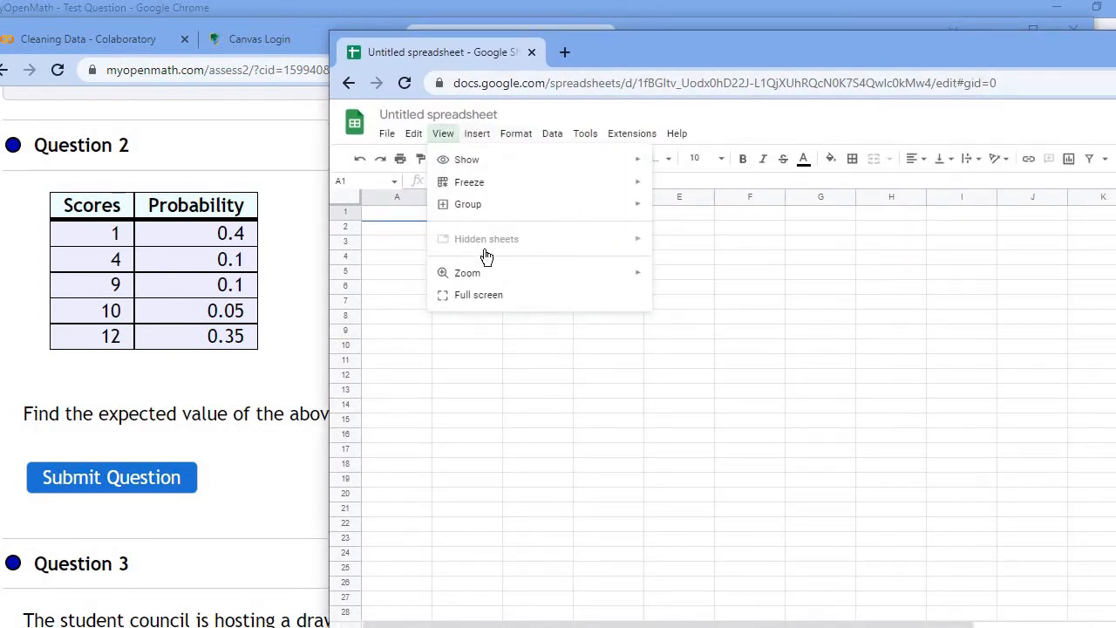
mouse_move(553, 277)
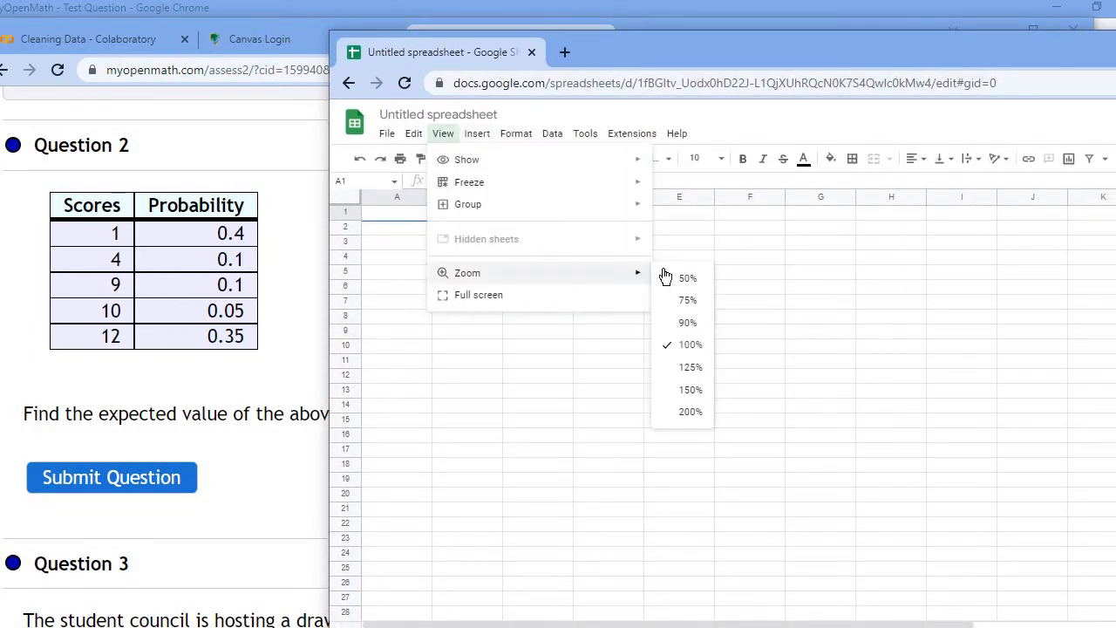
click(691, 413)
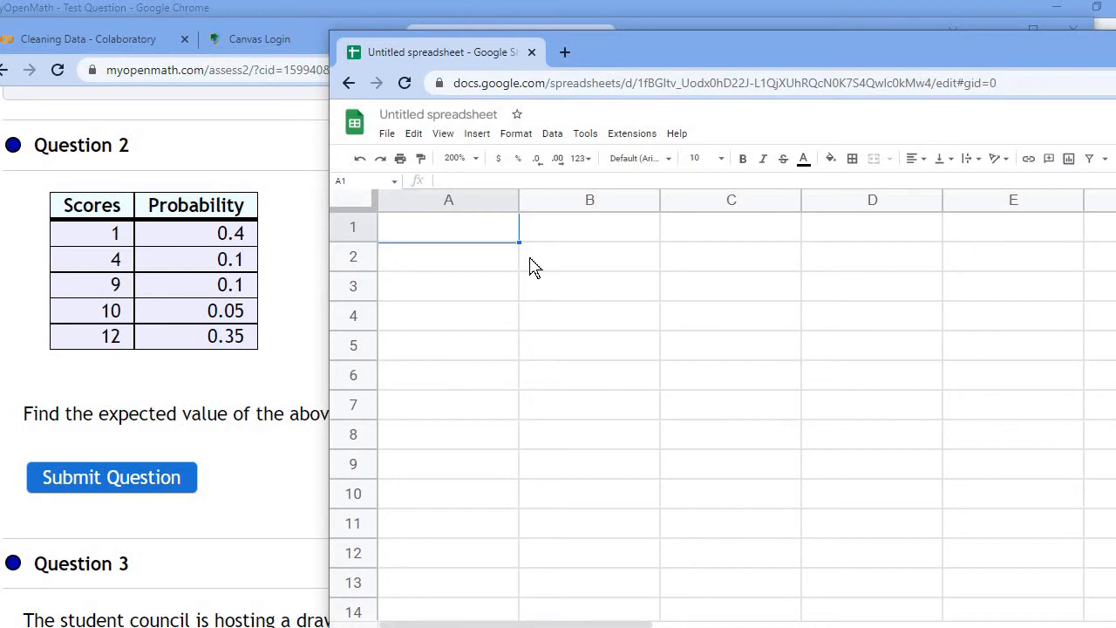
Step: Enter the column headers Score in A1 and P(Score) in B1
text(Score)
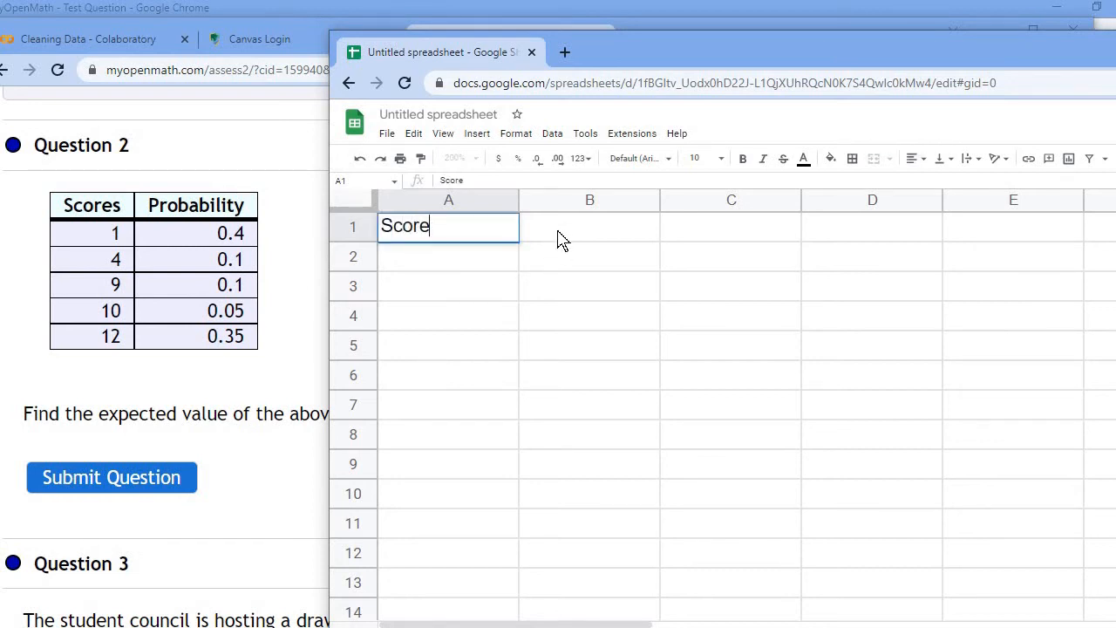
click(560, 239)
text(P)
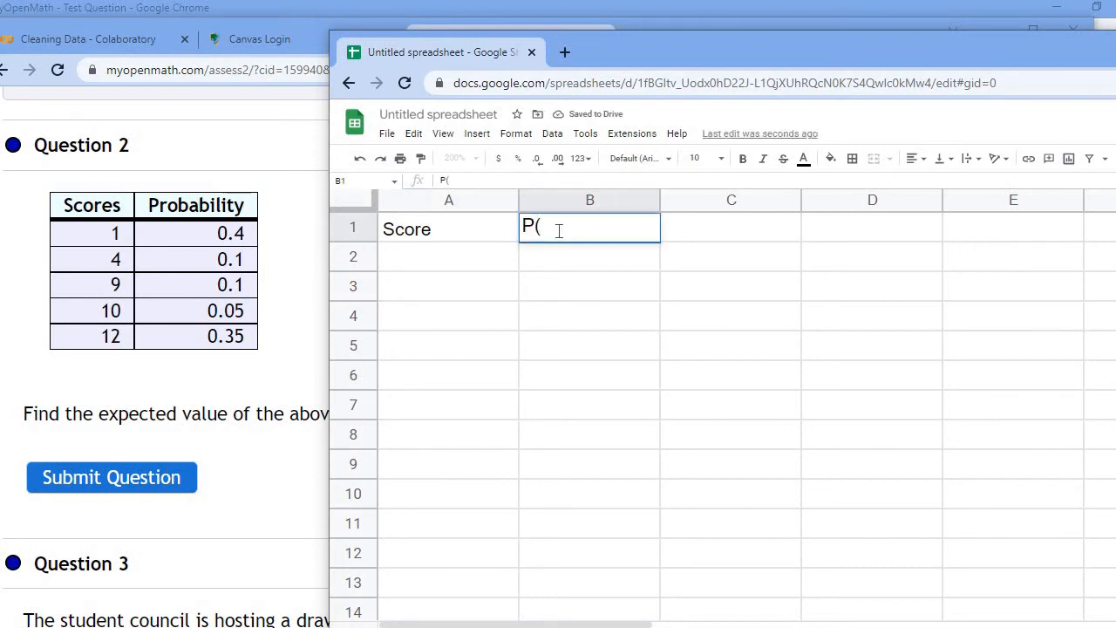
text((s)
key(BackSpace)
text(Score)
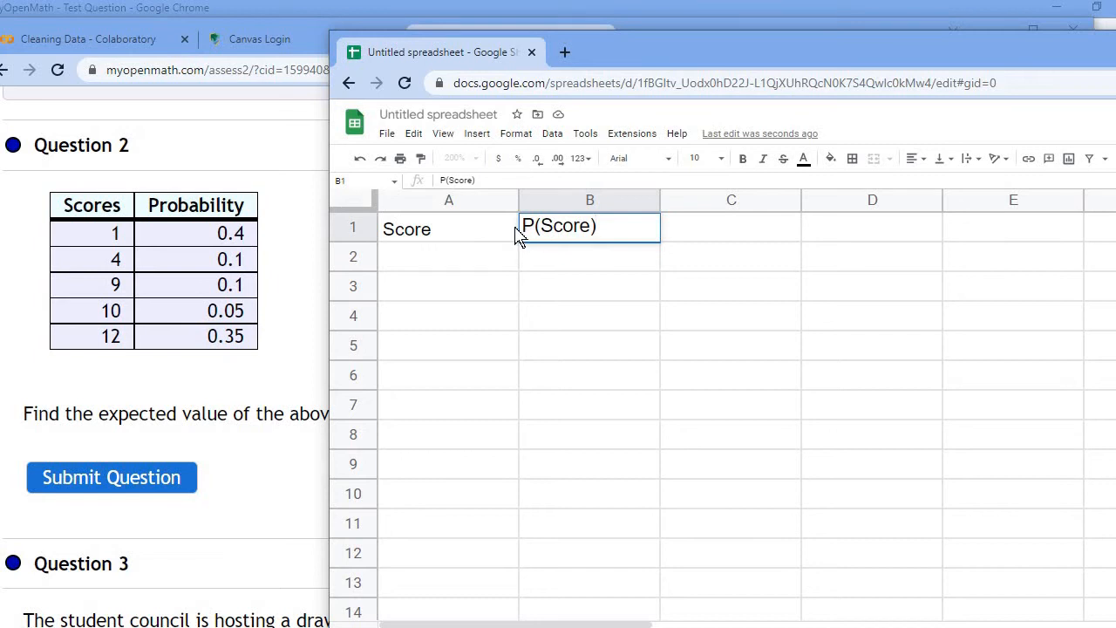
Step: Narrow columns A and B so they closely fit their headers
drag(518, 200, 452, 209)
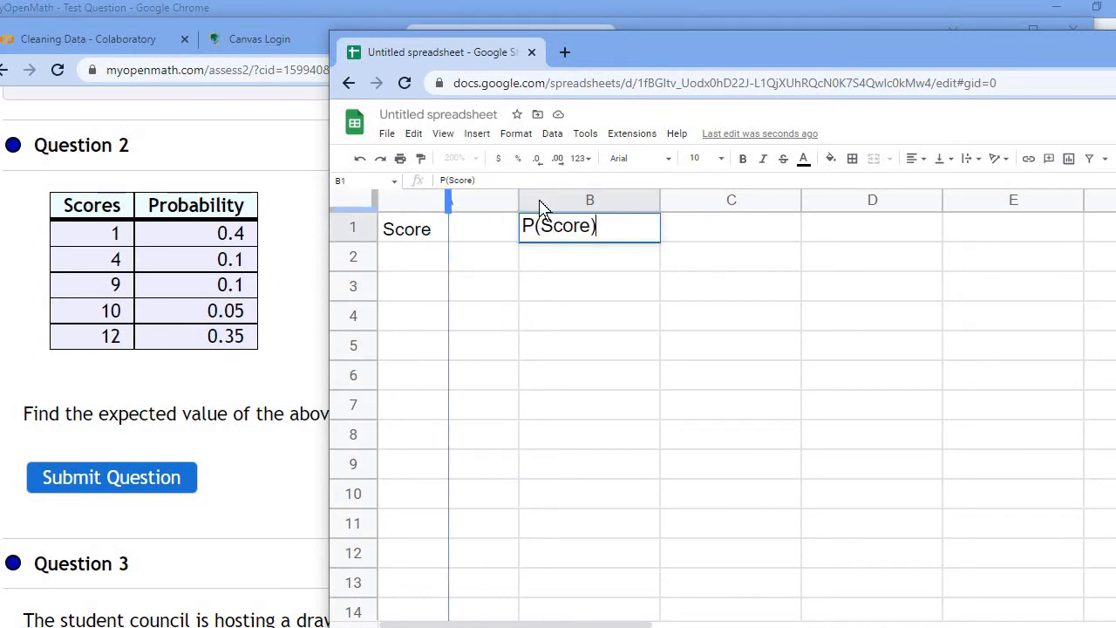
drag(590, 200, 534, 200)
click(551, 323)
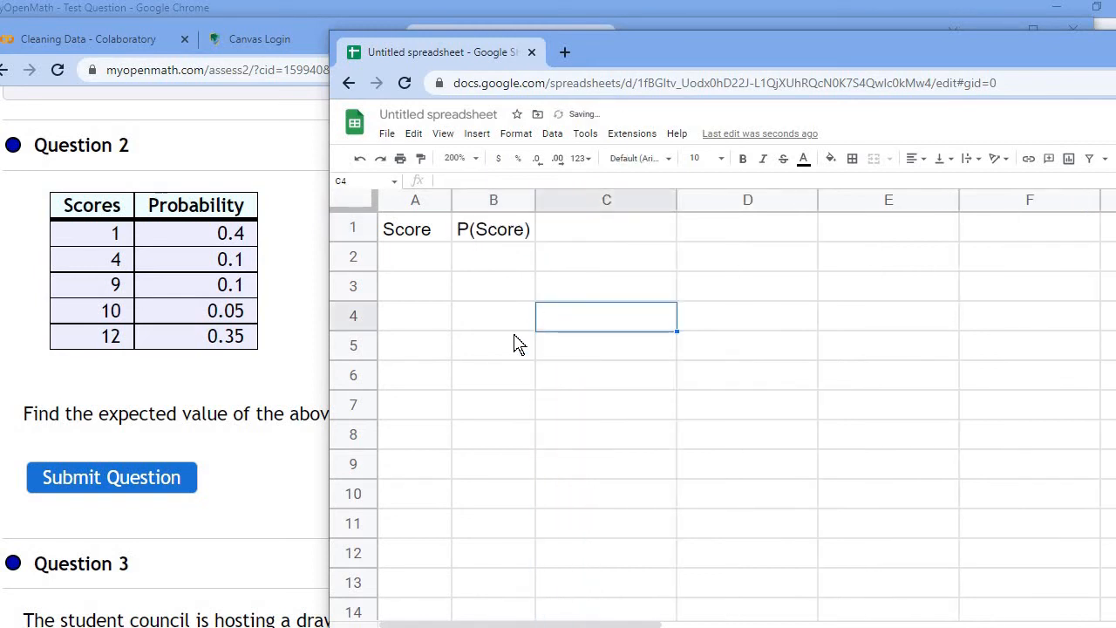
Step: Enter the scores 1, 4, 9, 10 and 12 in cells A2 to A6
click(426, 269)
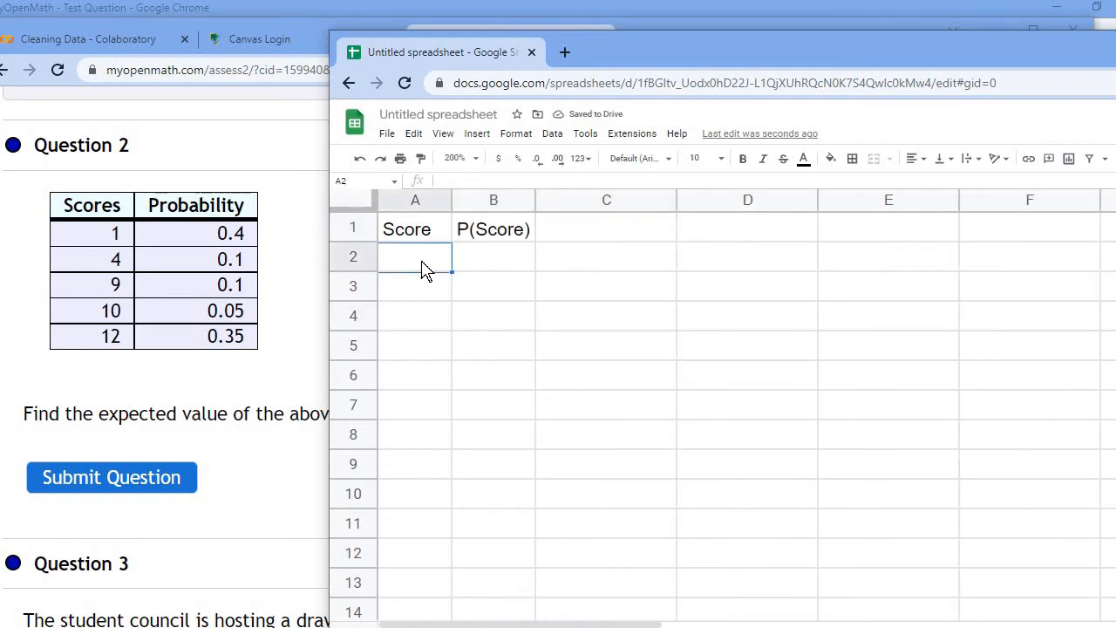
text(1)
key(Return)
text(4)
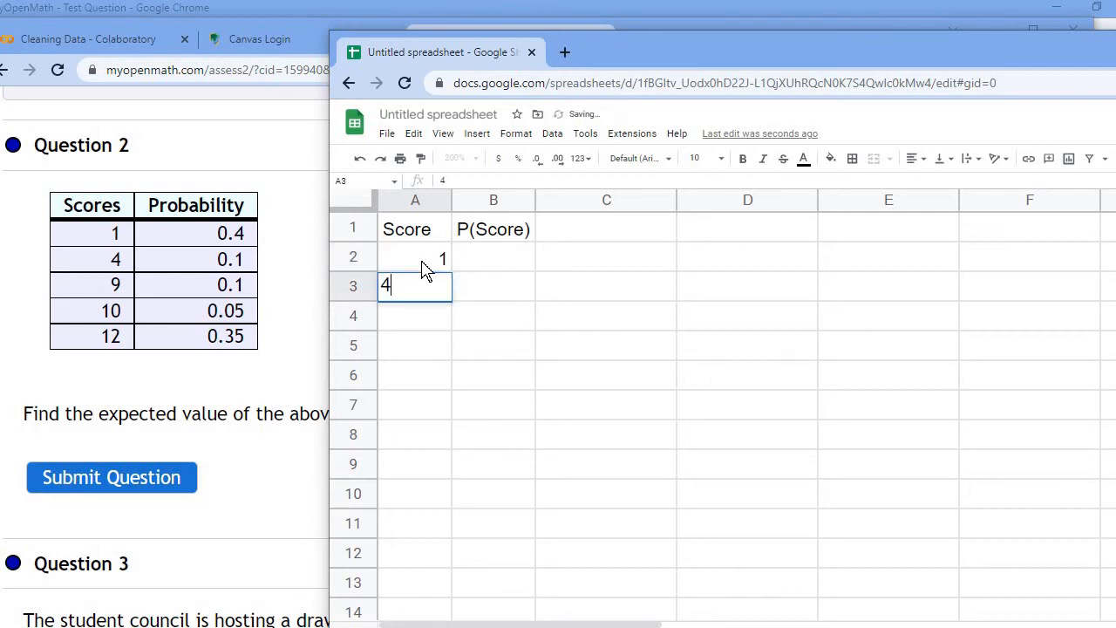
key(Return)
text(9)
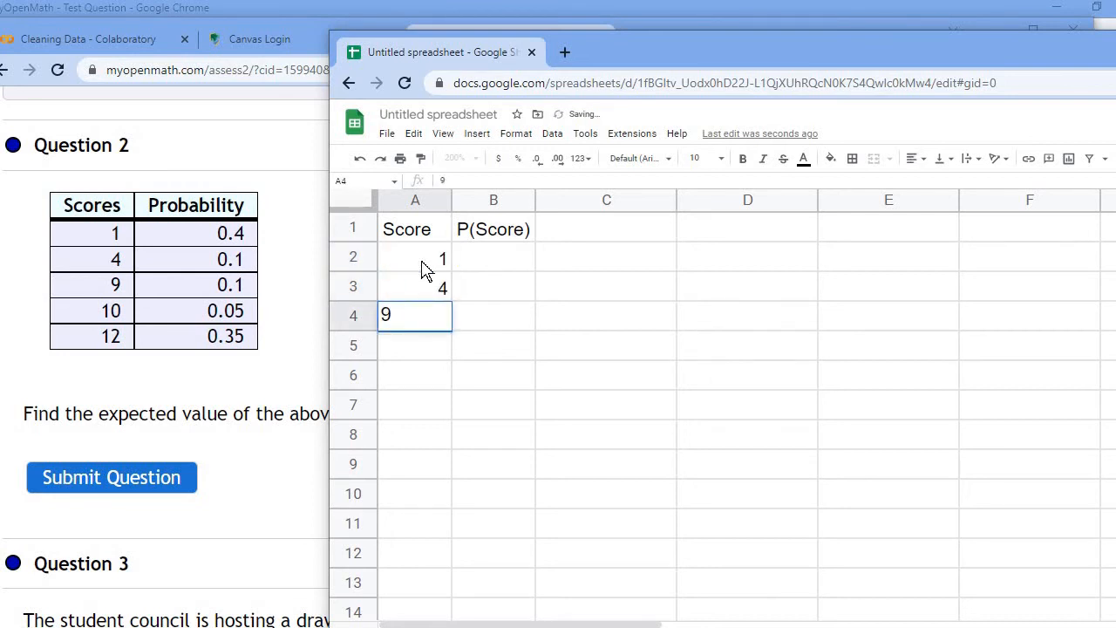
key(Return)
text(10)
key(Return)
text(12)
key(Return)
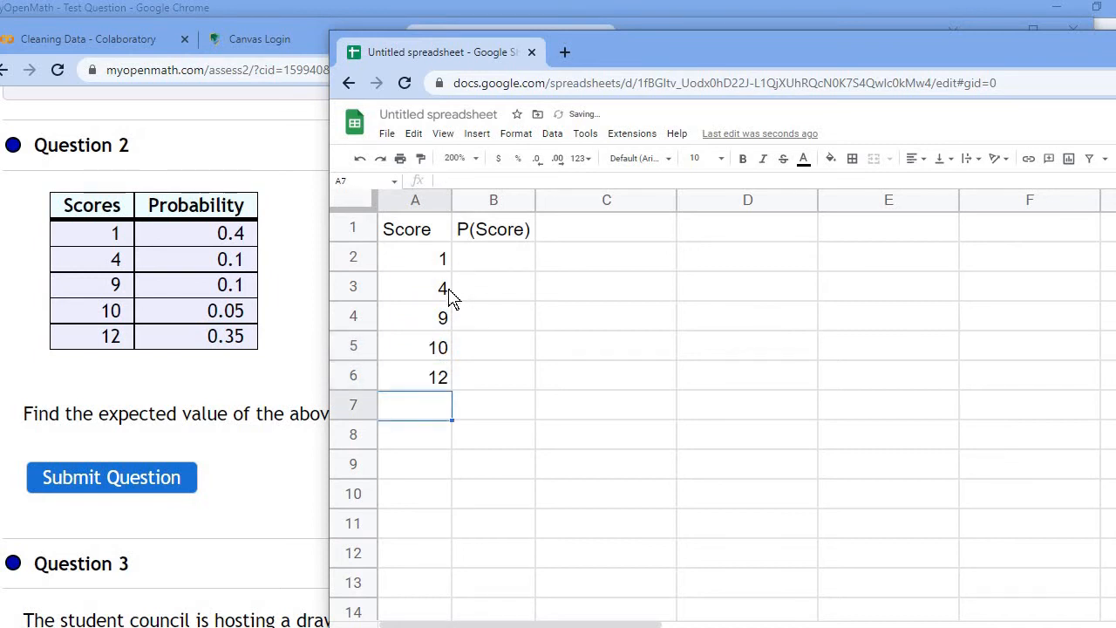
Step: Enter the probabilities 0.4, 0.1, 0.1, 0.05 and 0.35 in cells B2 to B6
click(485, 272)
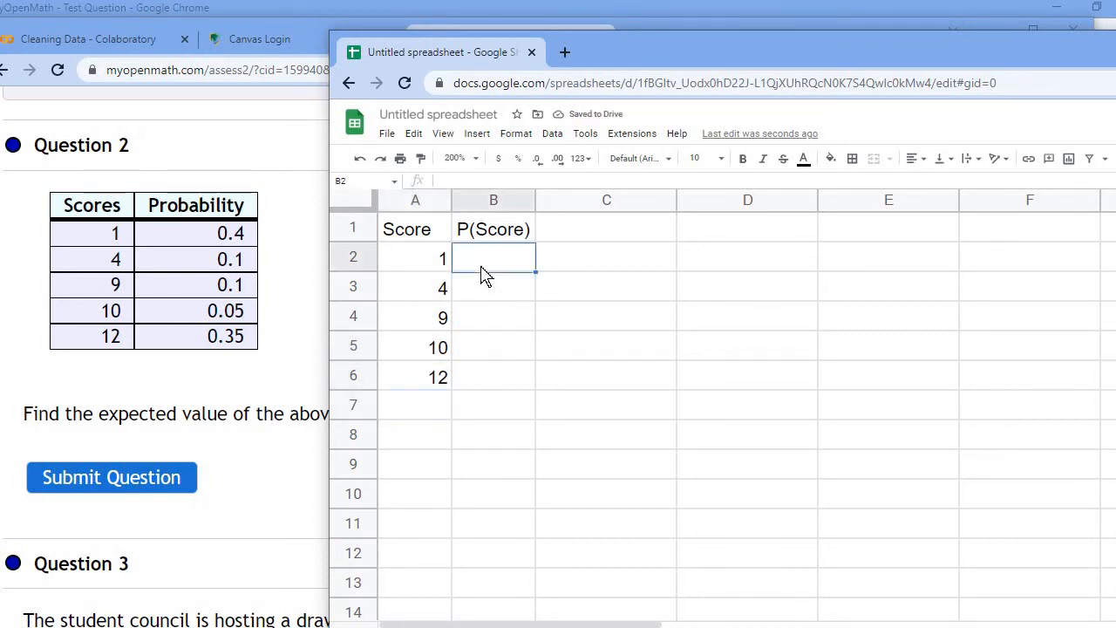
text(.4)
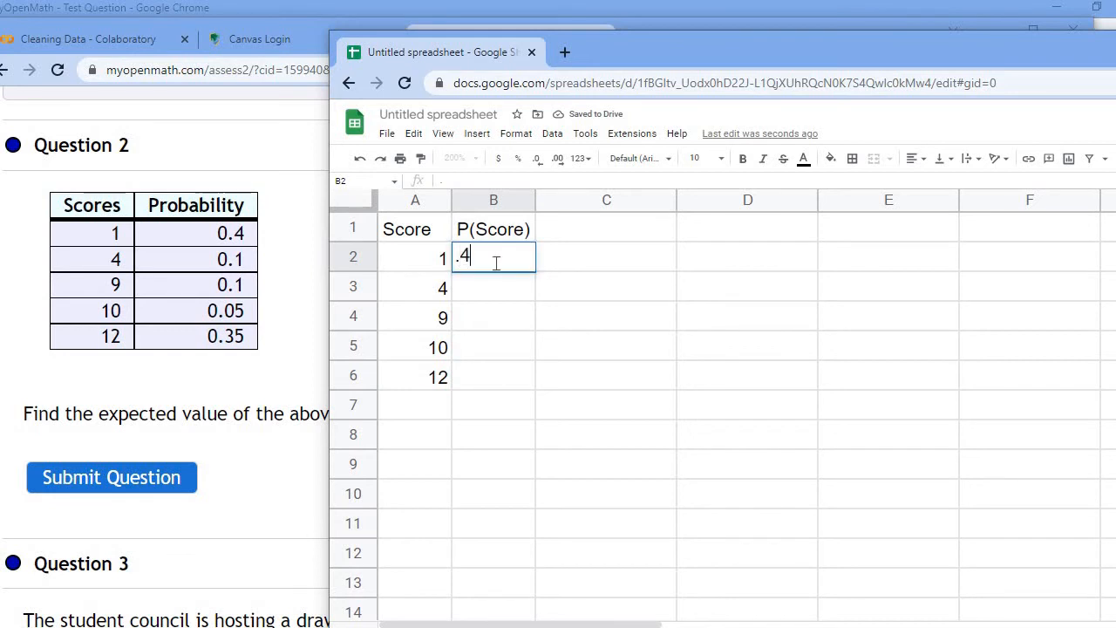
key(Return)
text(.1)
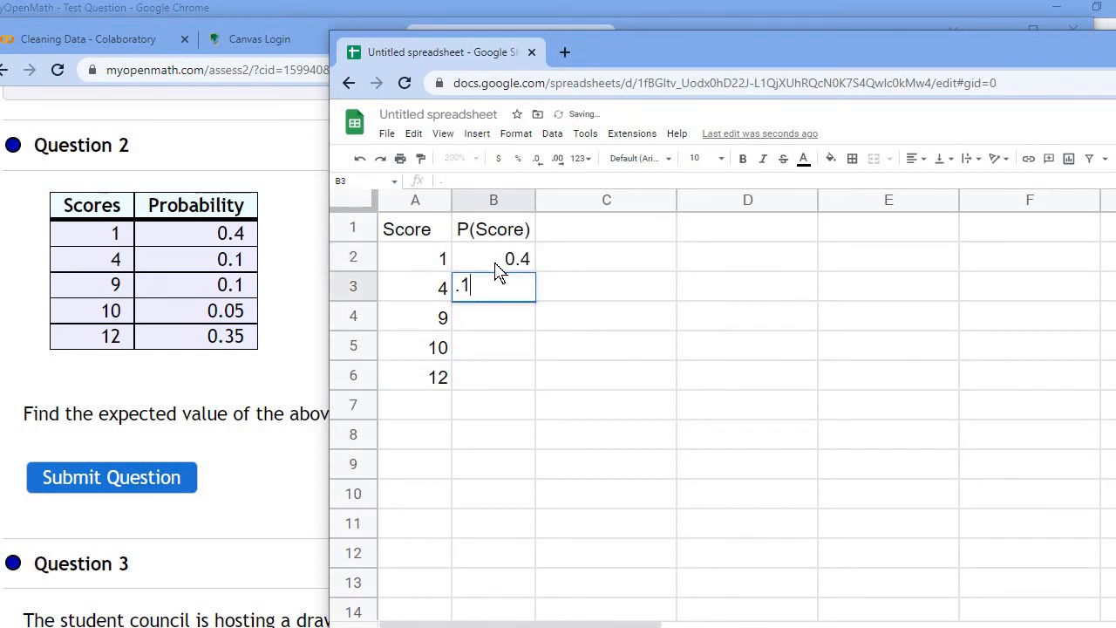
key(Return)
text(.1)
key(Return)
text(.05)
key(Return)
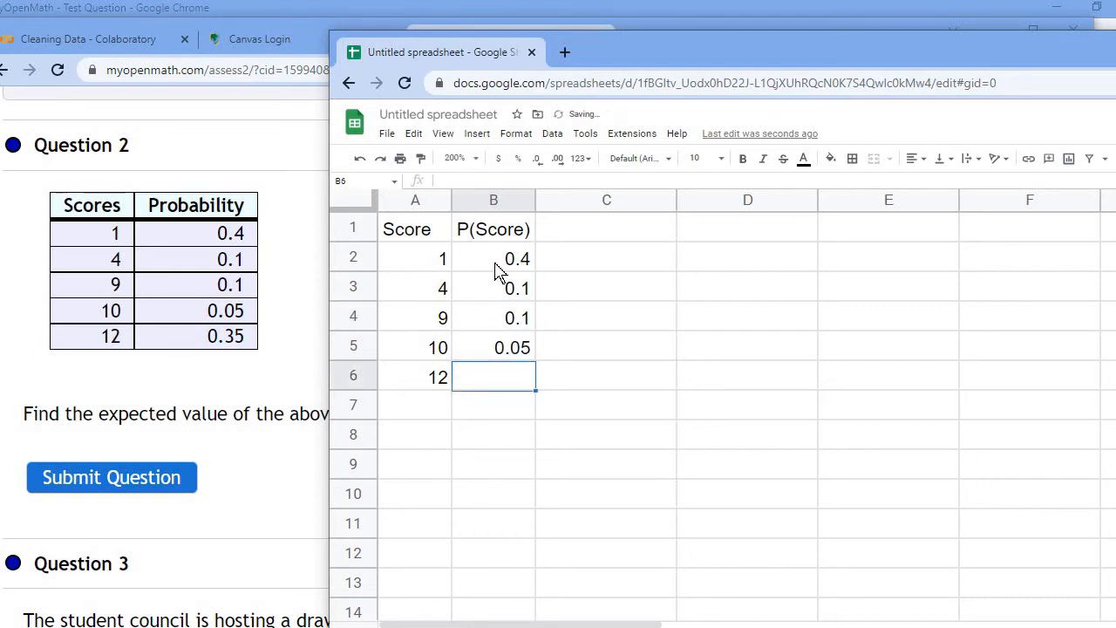
text(.2)
key(BackSpace)
key(Return)
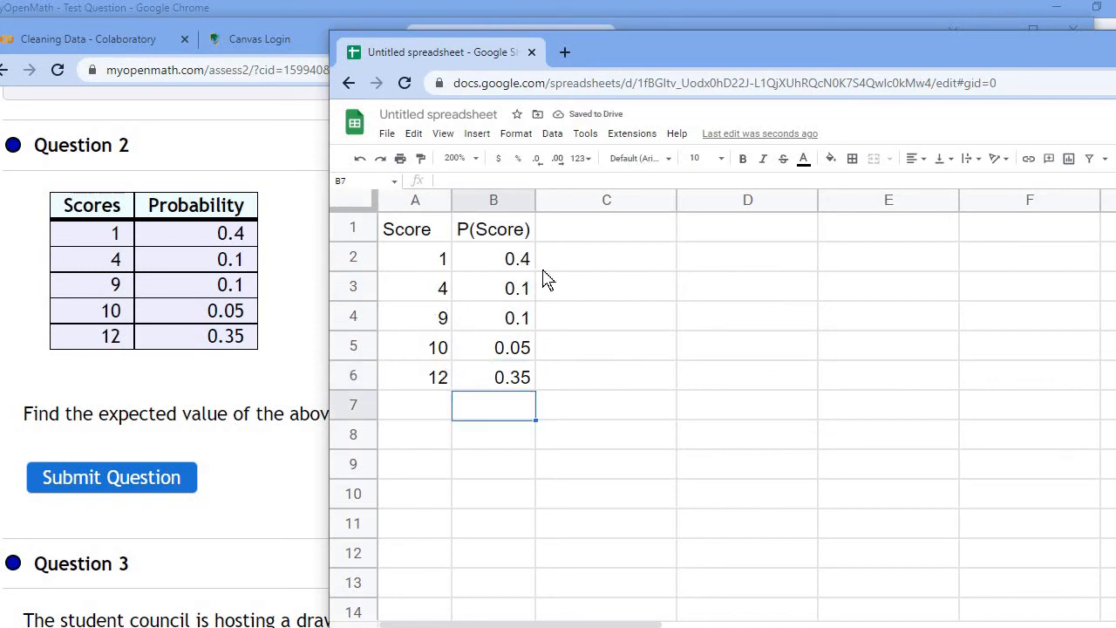
Step: Add the column header Score*P(Score) in C1
click(577, 234)
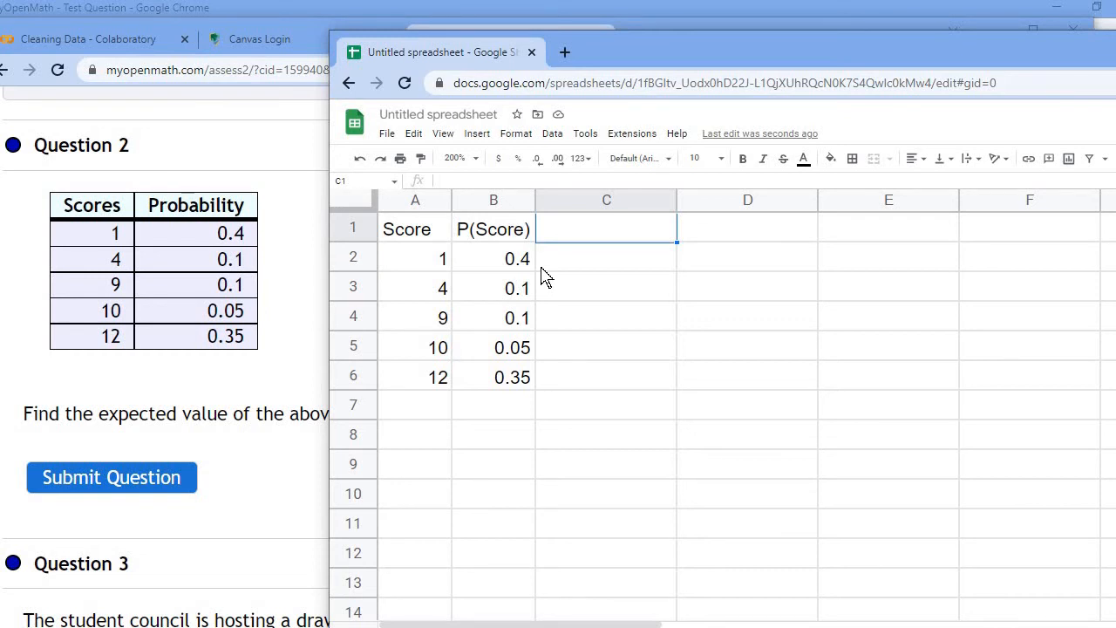
text(Score)
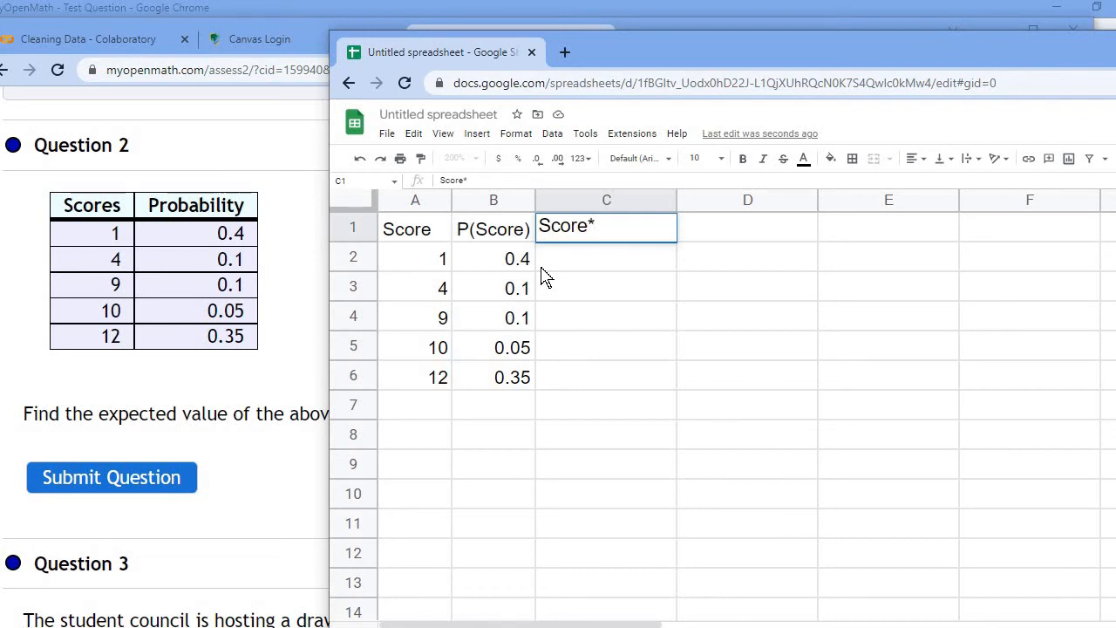
text(*P(Score)
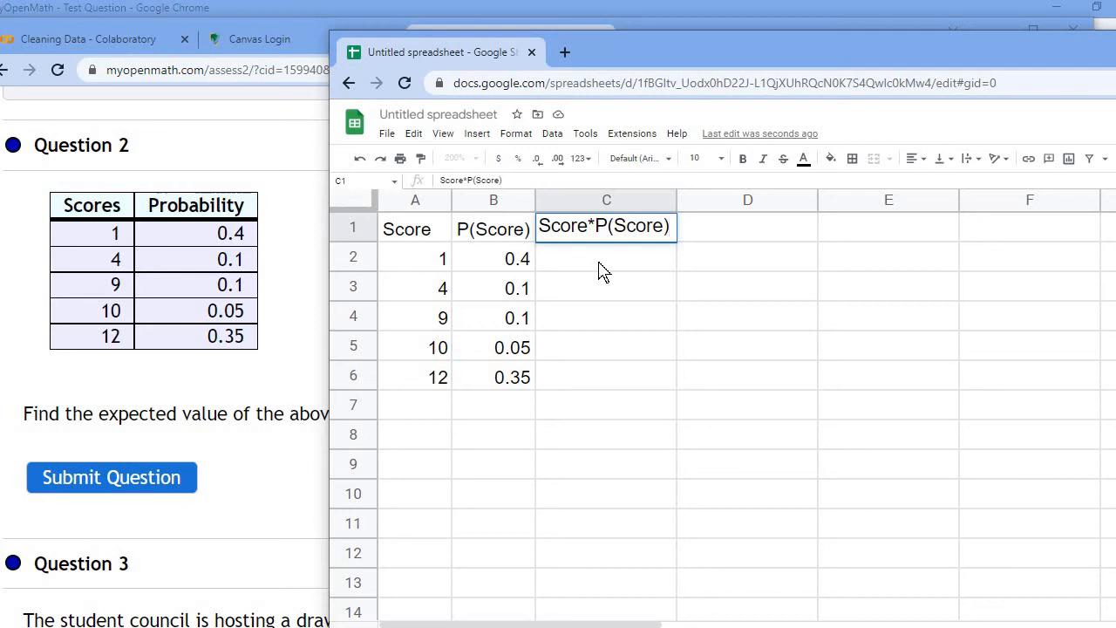
key(Return)
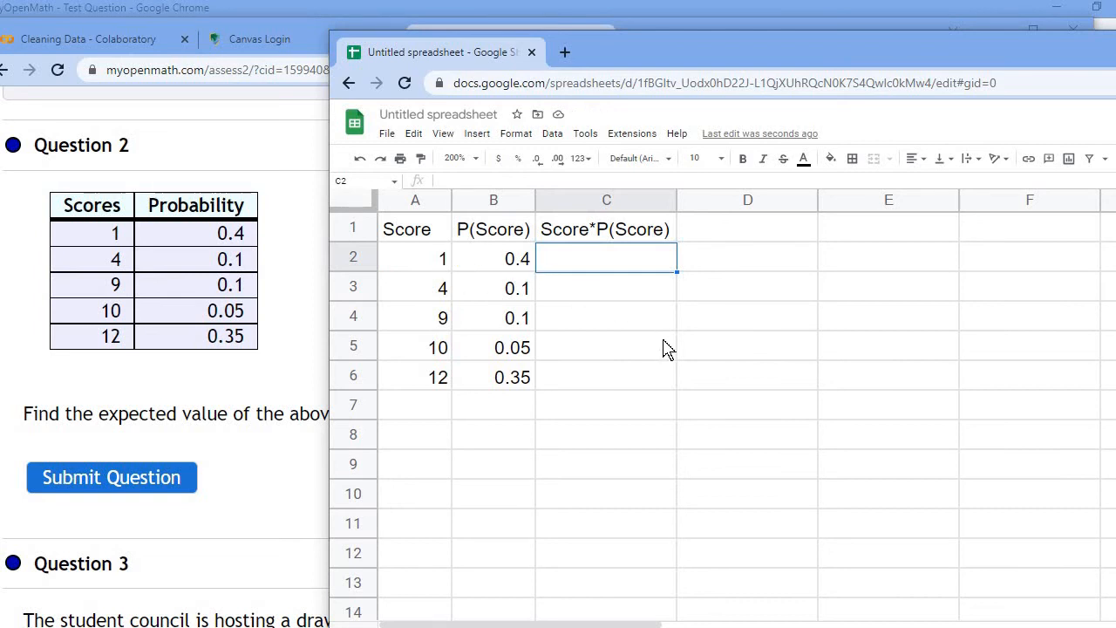
Step: Enter the formula =A2*B2 in C2 and accept the suggested autofill for C3 to C6
text(=)
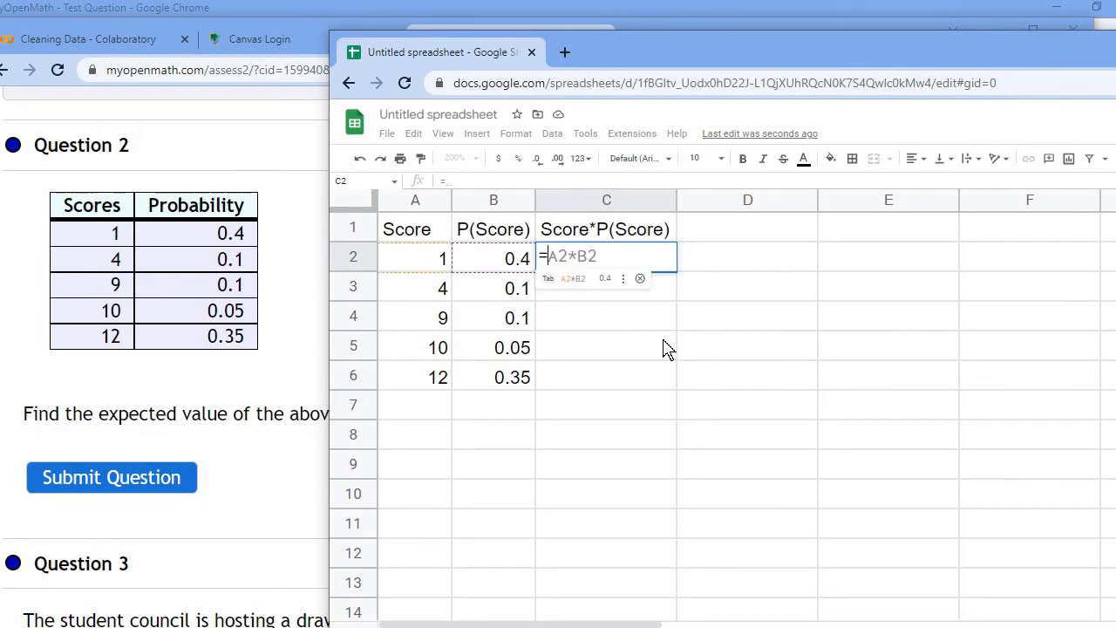
text(1)
key(BackSpace)
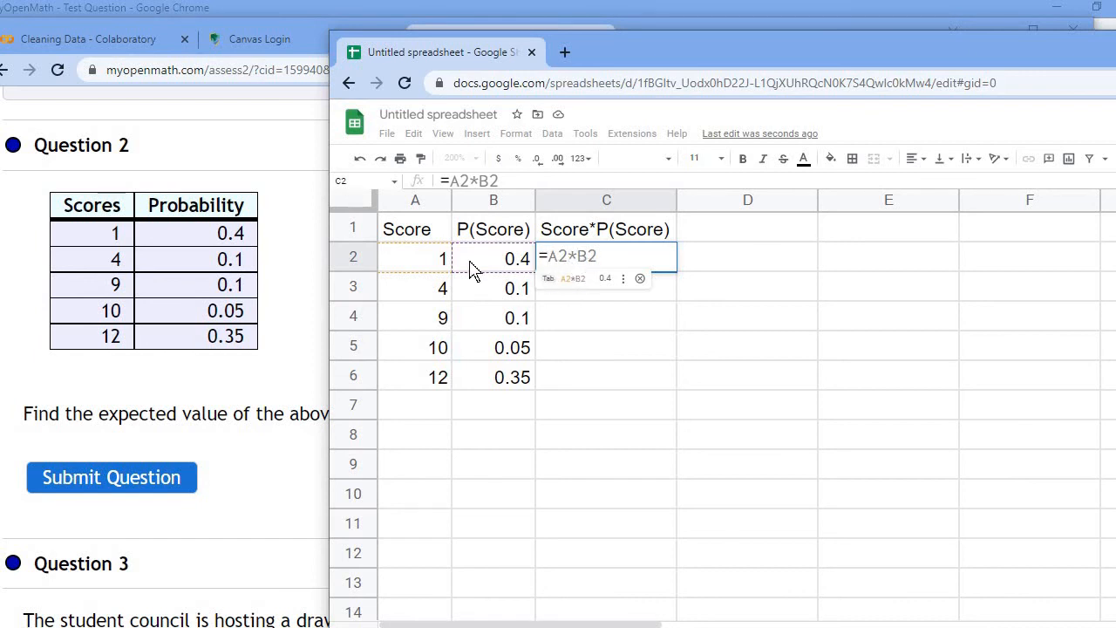
click(415, 265)
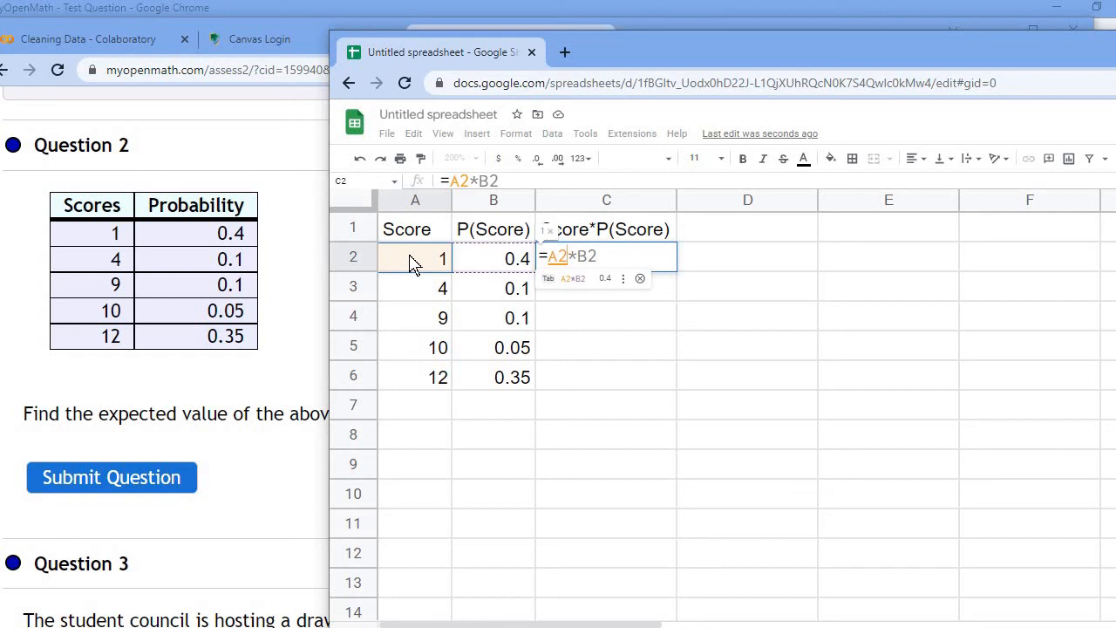
text(*)
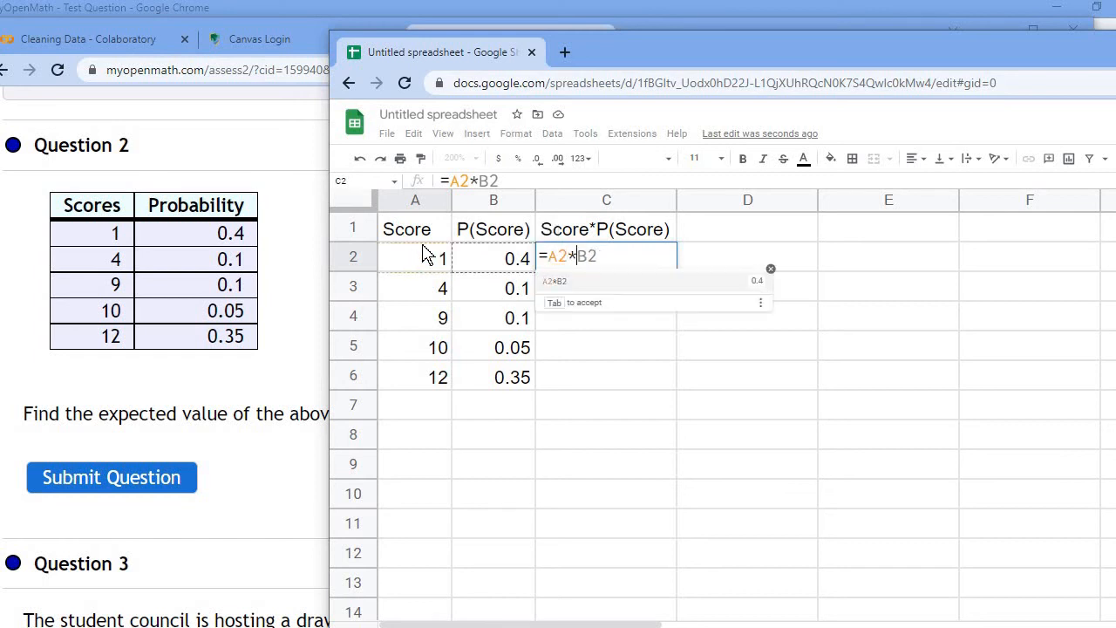
click(503, 266)
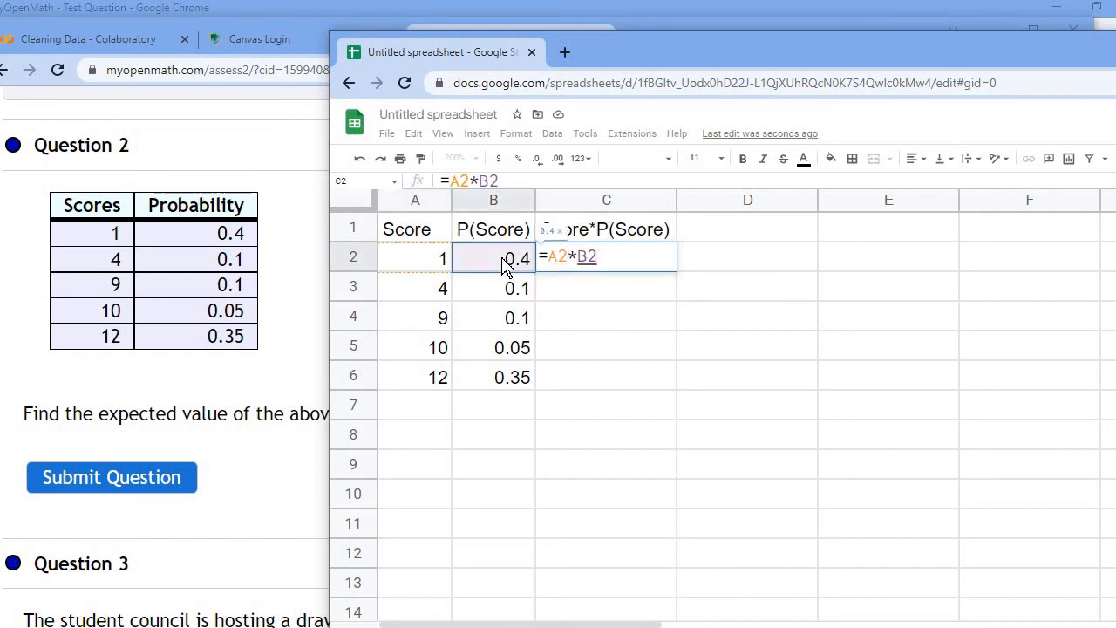
key(Return)
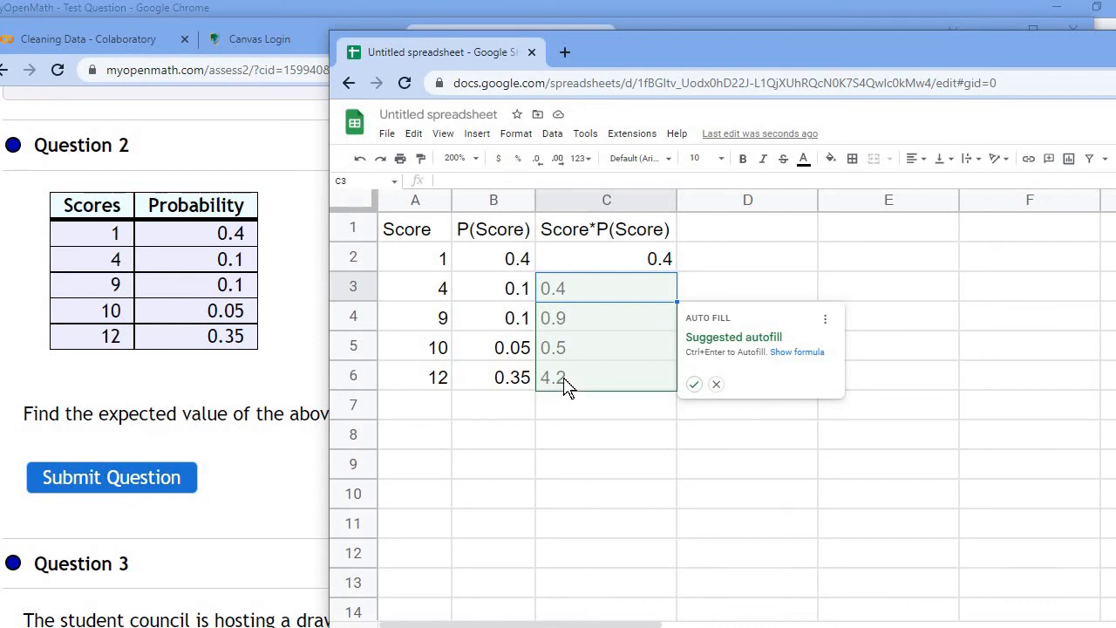
click(694, 385)
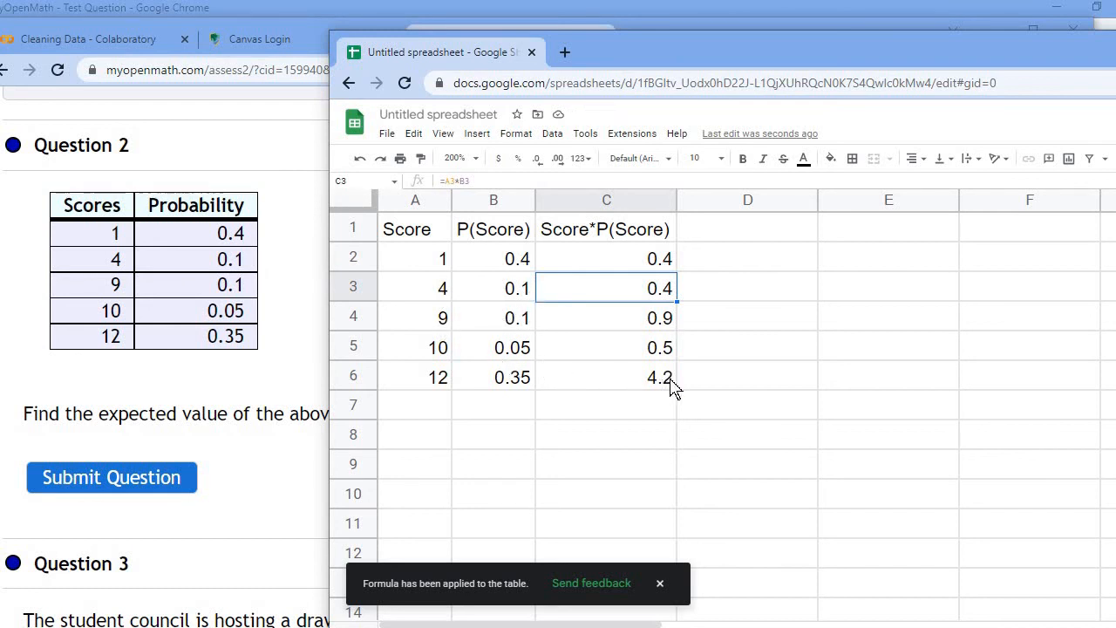
Step: Enter the label Expected Value in cell D7
click(713, 415)
text(Expected)
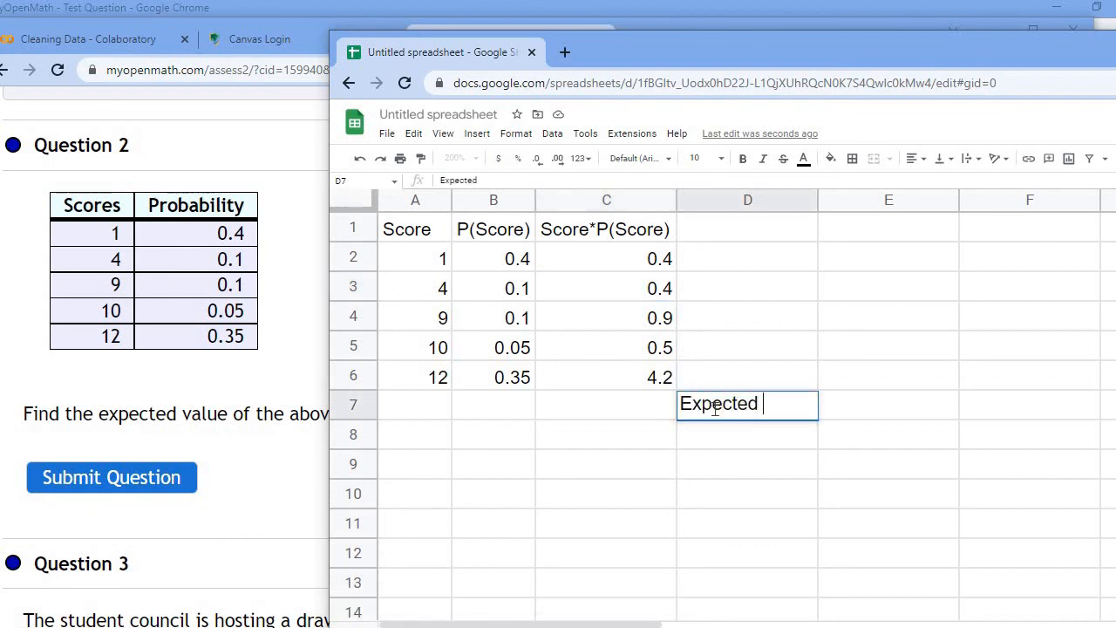
text( Value)
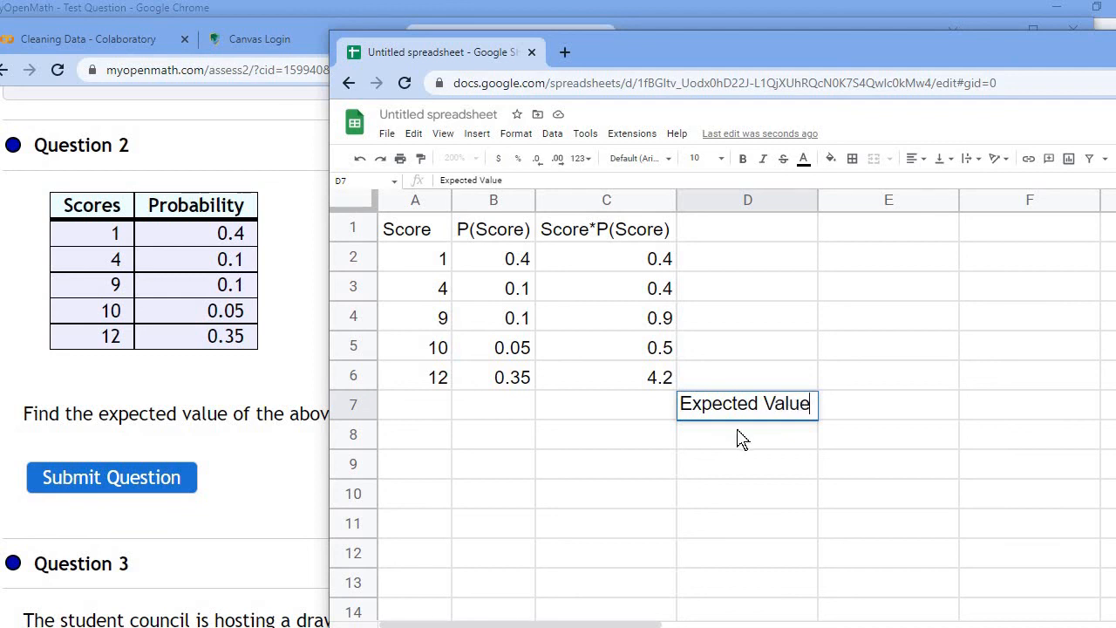
Step: Enter the formula =sum(C2:C6) in cell D8, below the Expected Value label
key(Return)
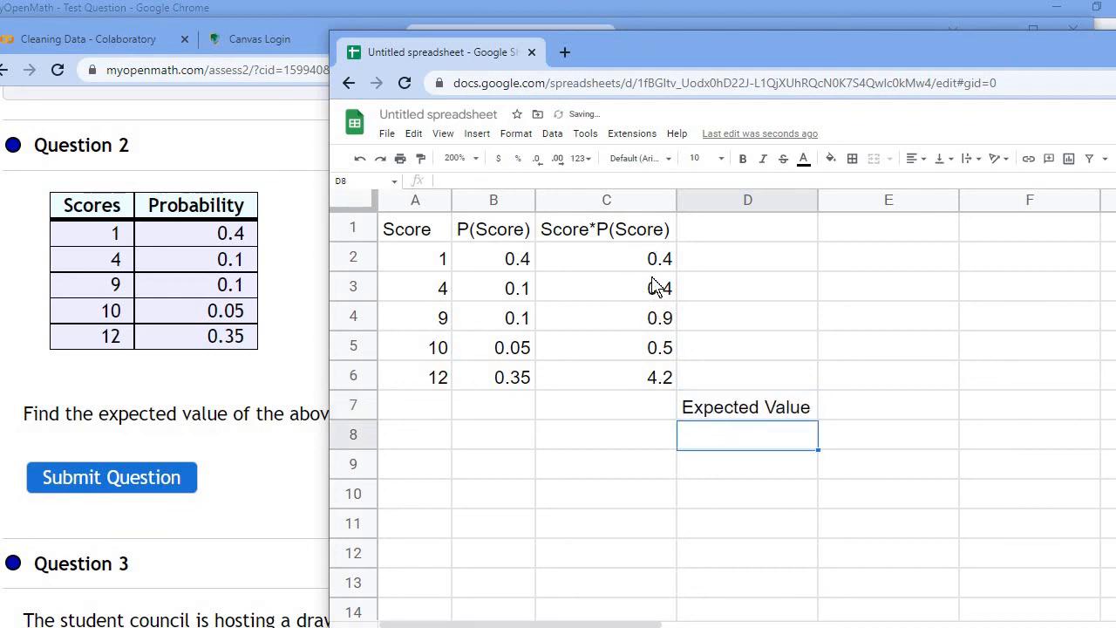
text(=)
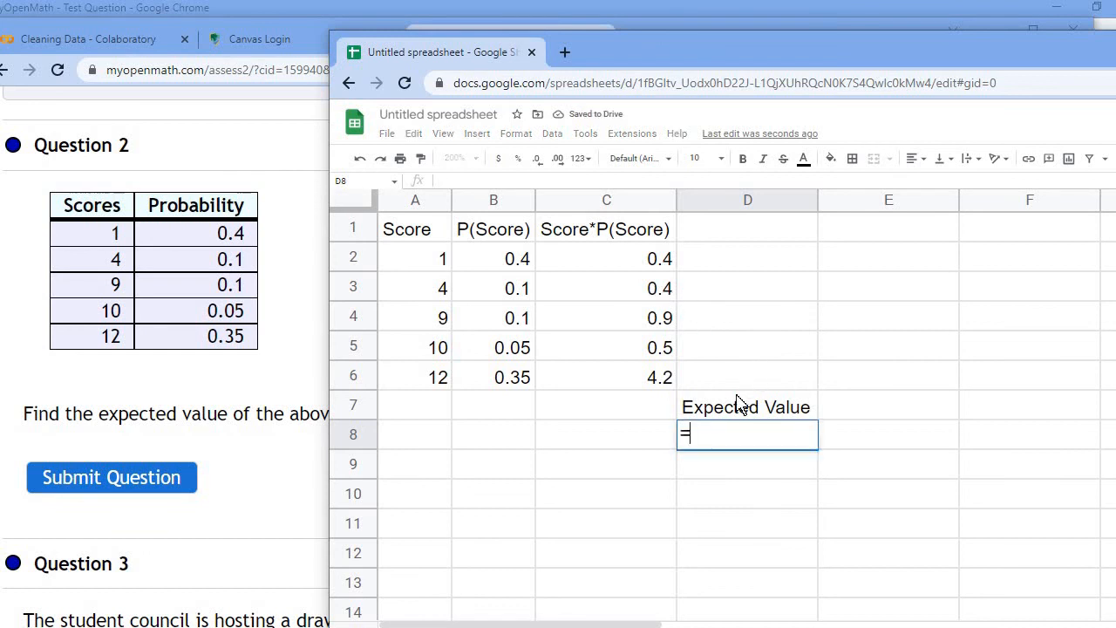
text(sum)
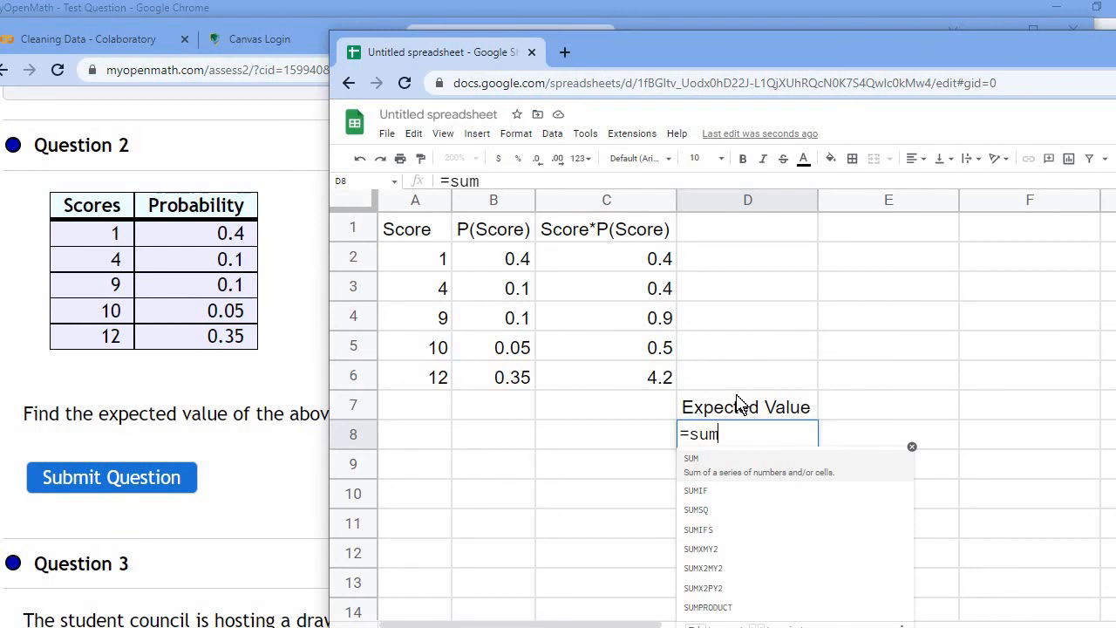
text(()
click(612, 381)
drag(611, 318, 611, 275)
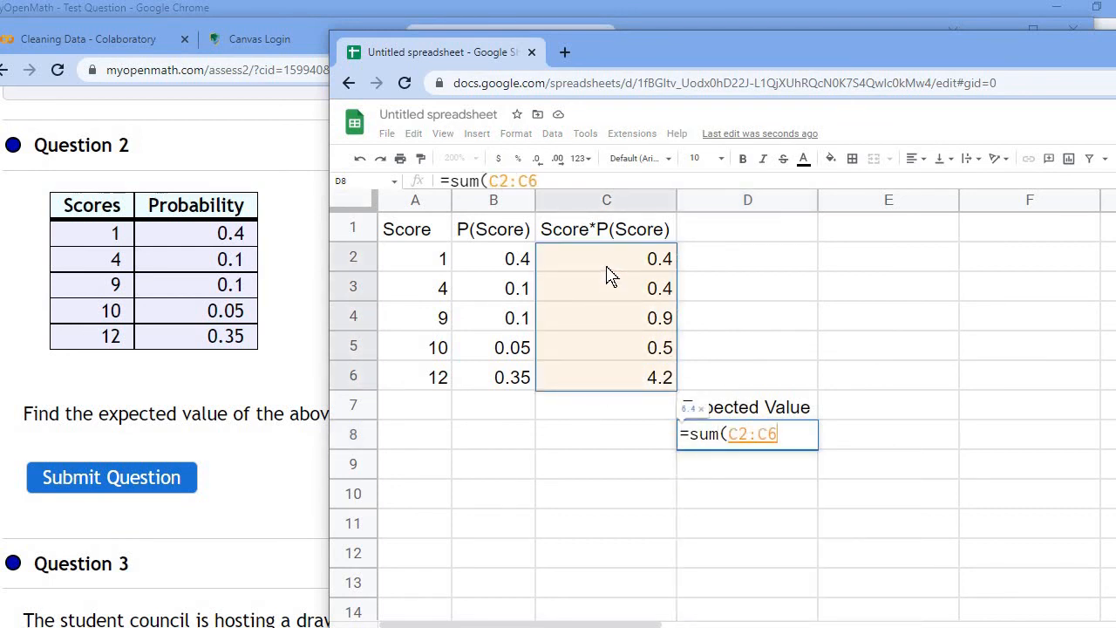
text())
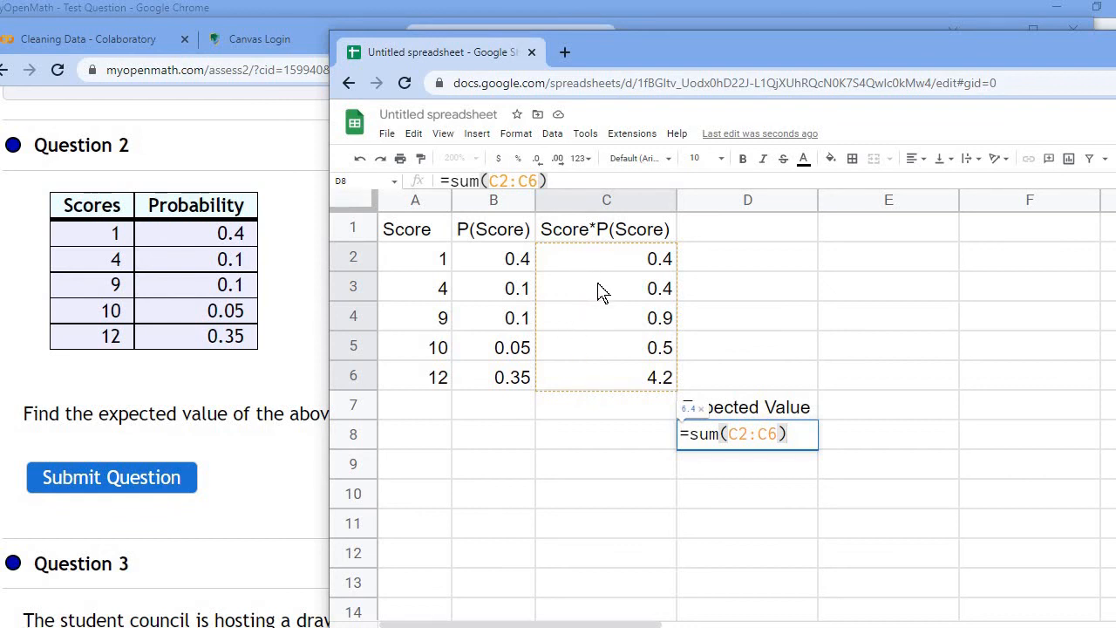
key(Return)
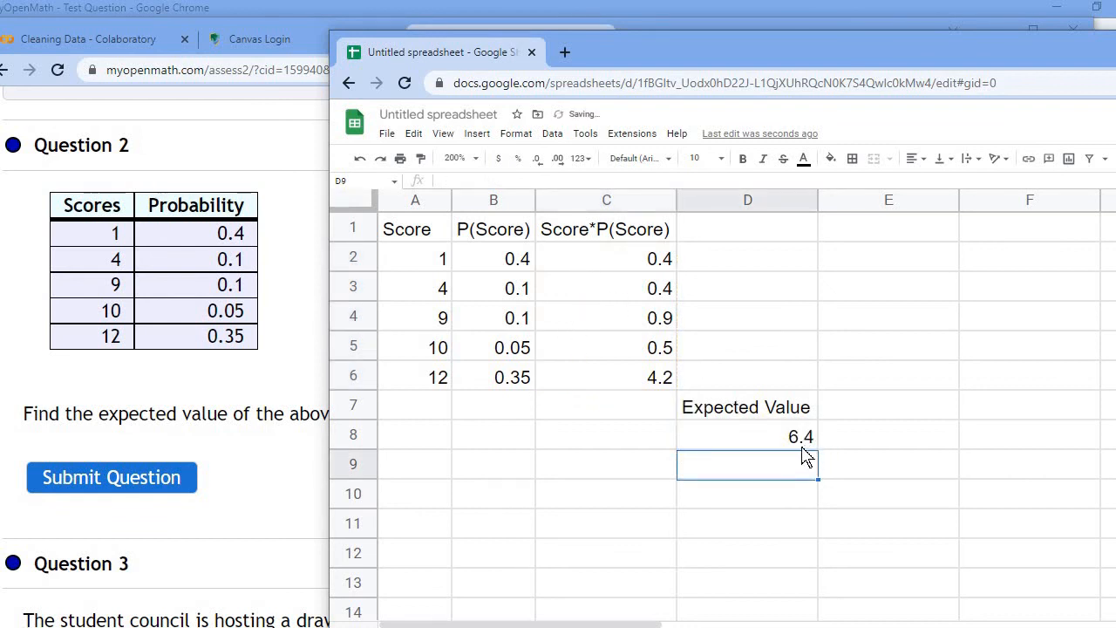
Step: Switch to MyOpenMath, answer Question 2 with 6.4 as the expected value and submit it
click(220, 451)
click(553, 410)
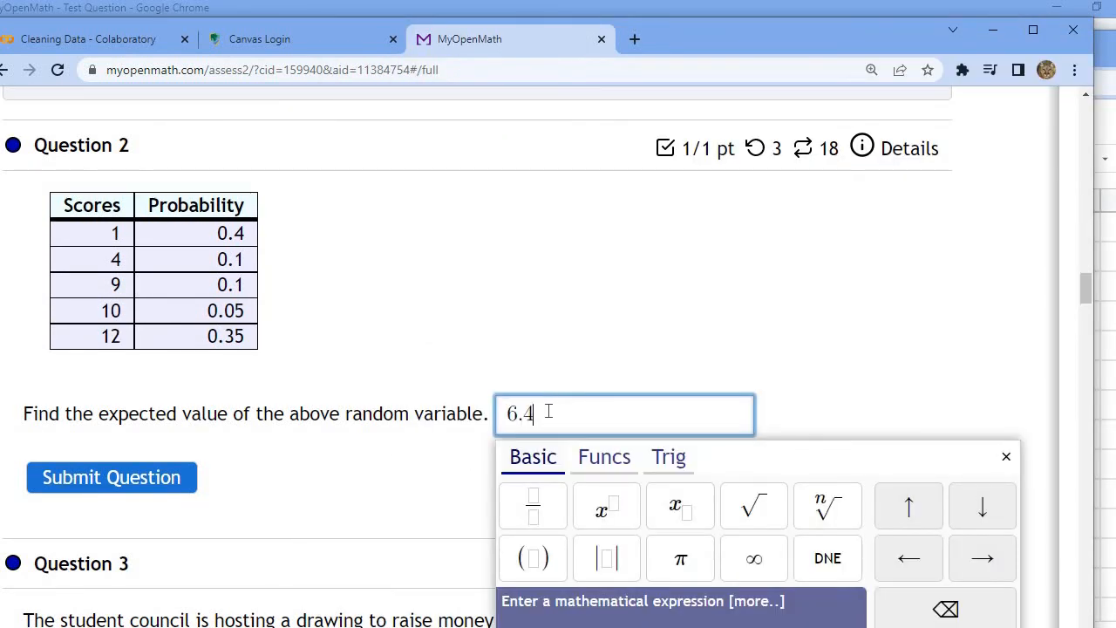
click(157, 485)
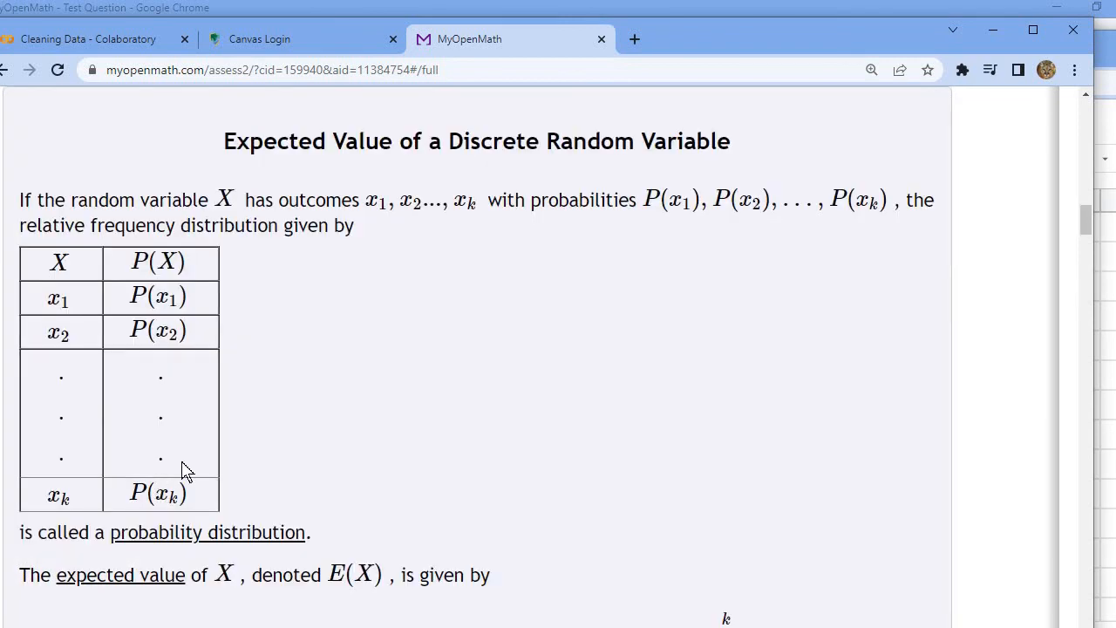
scroll(283, 397, down, 15)
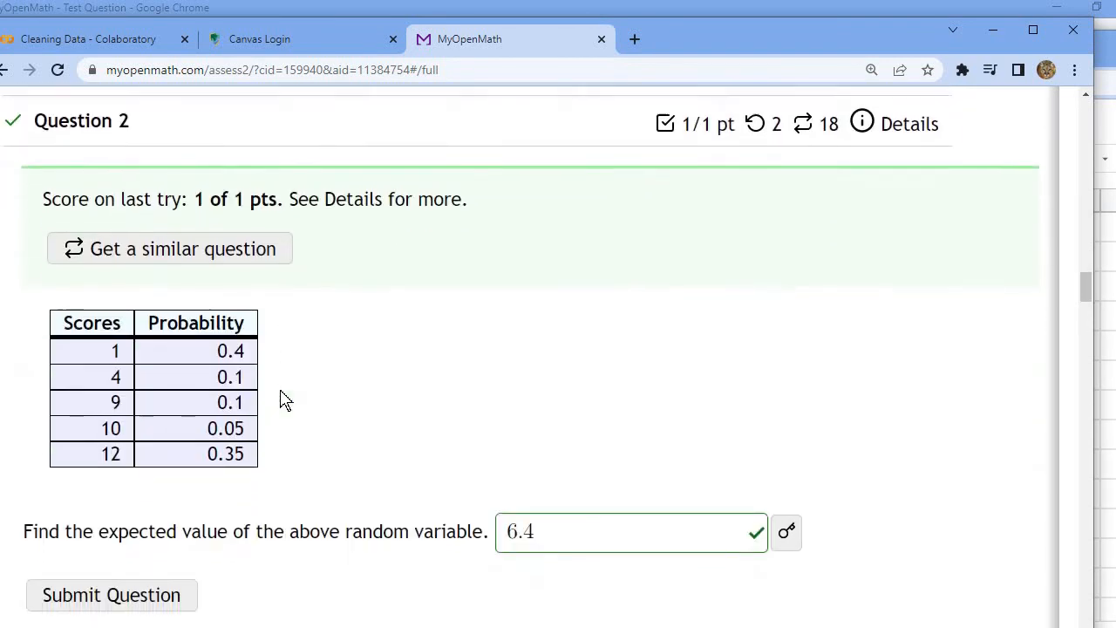